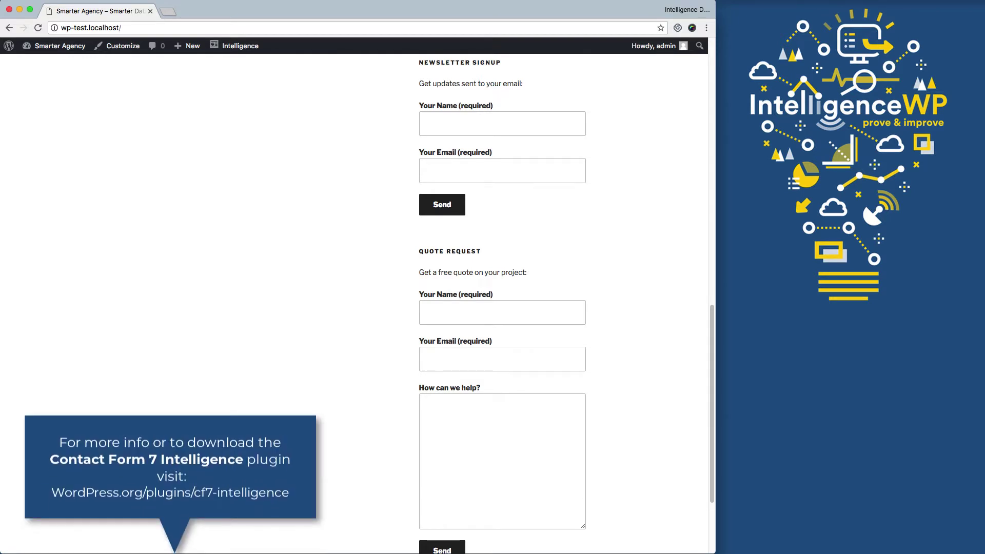
# - Fill in the Newsletter Signup form with the test visitor's name and email and send it
pyautogui.click(471, 126)
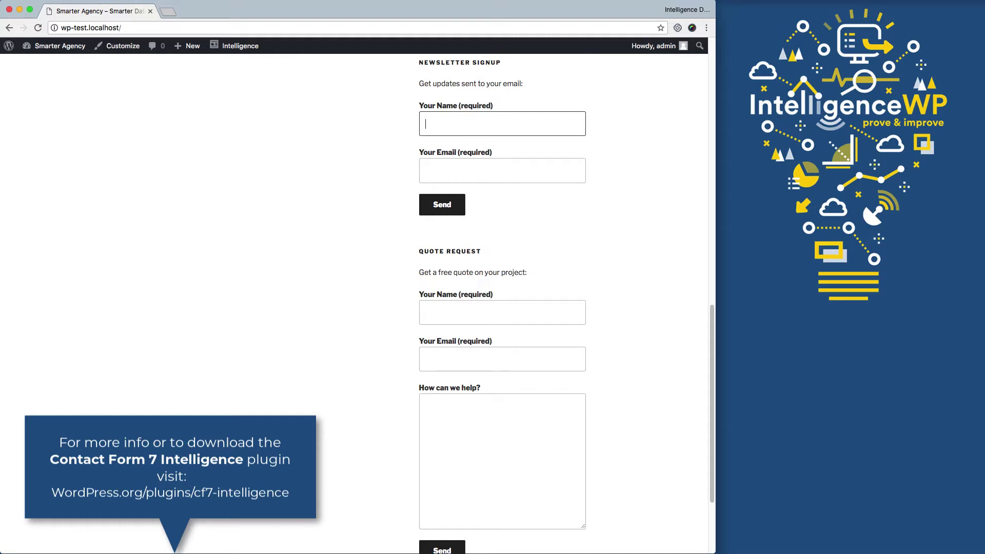
pyautogui.write('Abe')
pyautogui.press('Down')
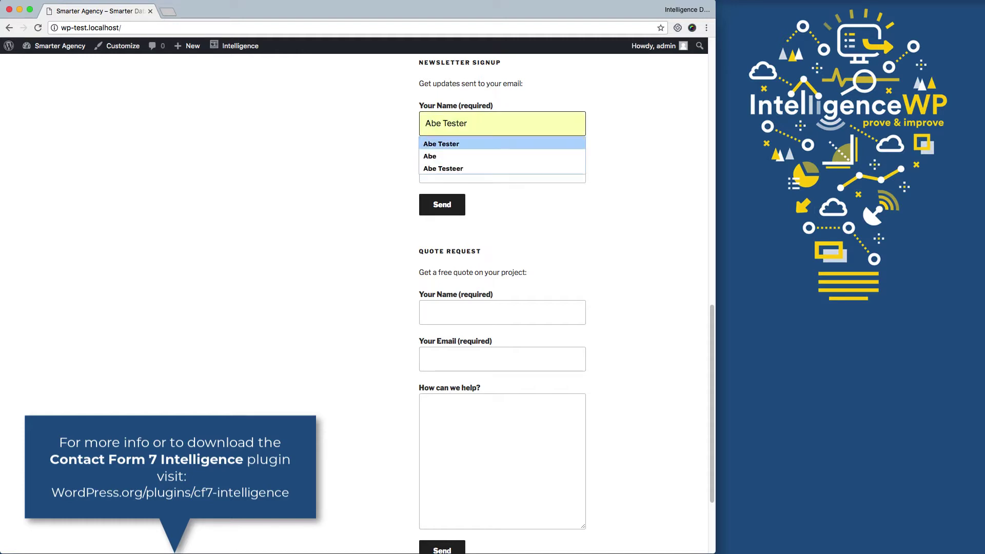
pyautogui.press('Return')
pyautogui.press('Tab')
pyautogui.write('abe')
pyautogui.press('Down')
pyautogui.press('Return')
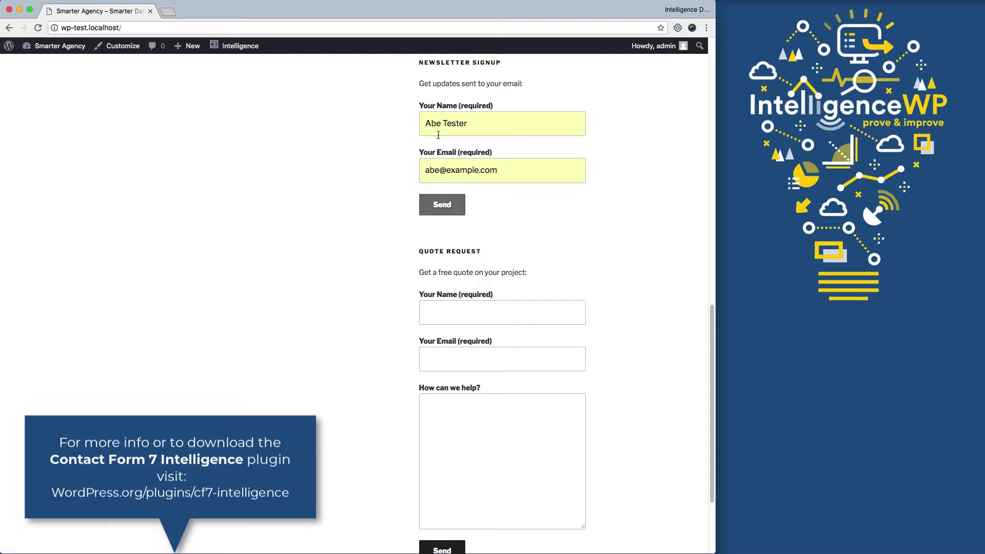
pyautogui.click(443, 215)
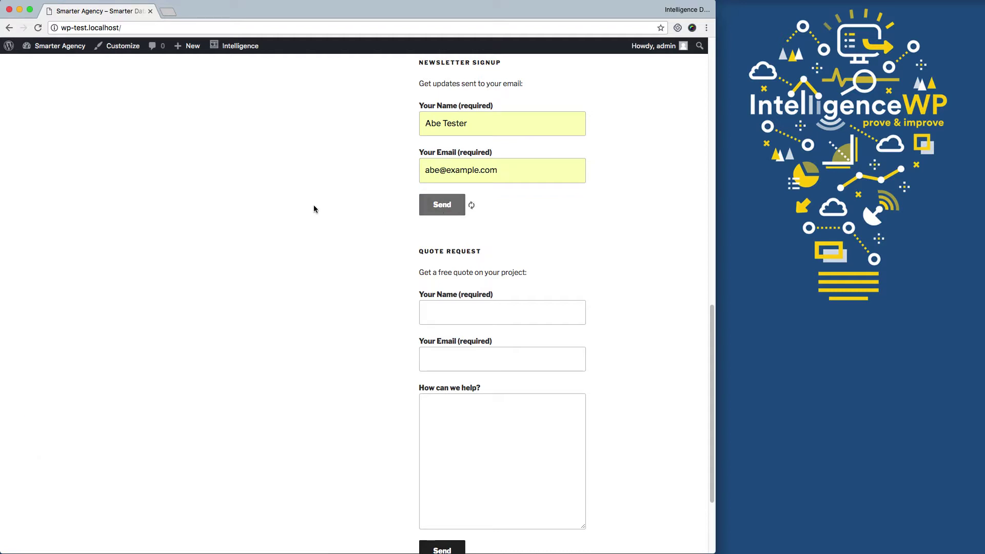
# - Open the site's WordPress dashboard in a new tab and go to the Demo page in the Intelligence help
pyautogui.rightClick(36, 44)
pyautogui.click(77, 50)
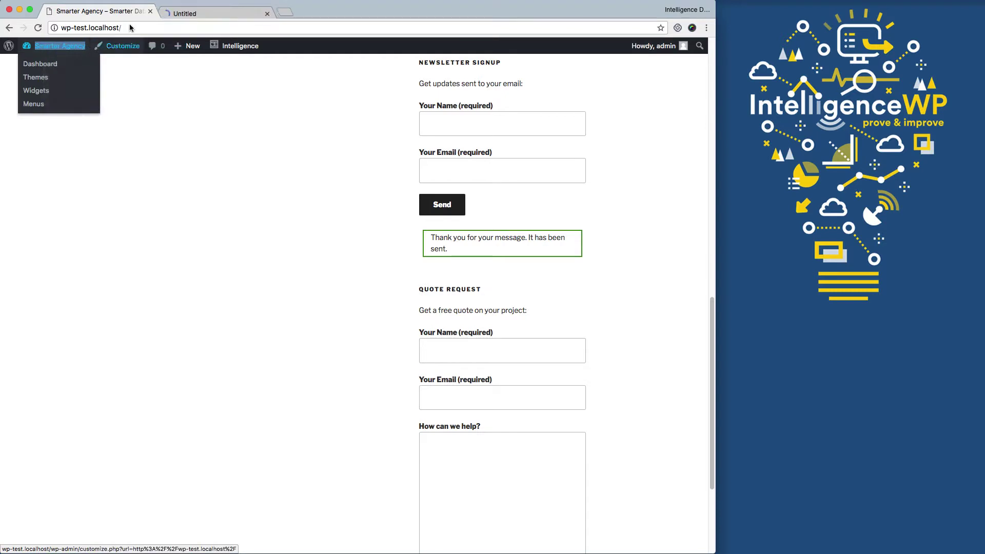
pyautogui.click(174, 16)
pyautogui.moveTo(36, 315)
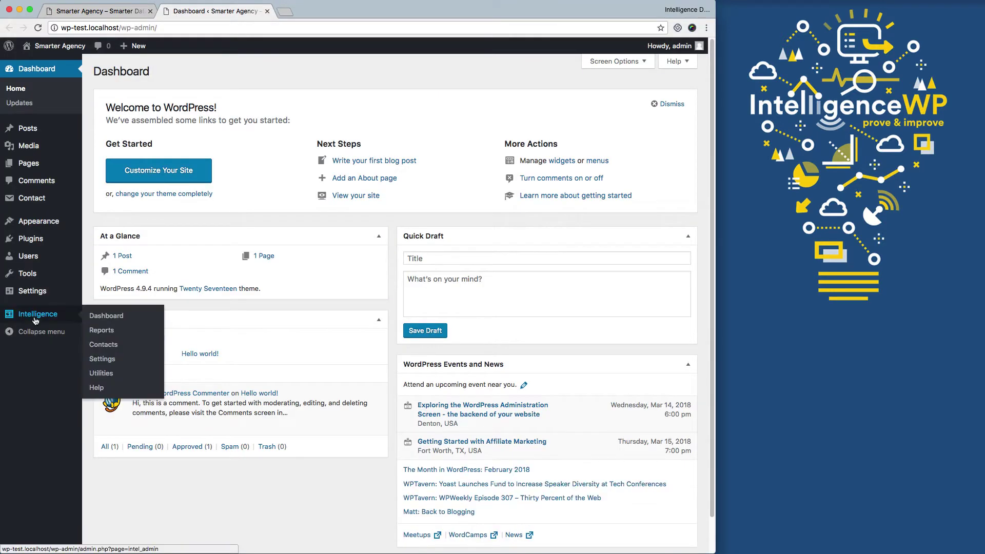
pyautogui.click(100, 389)
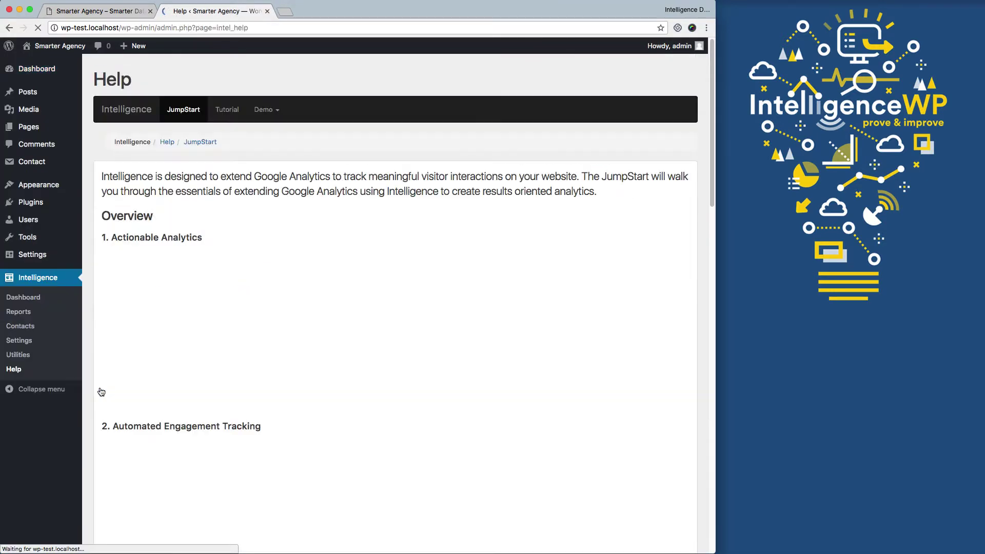
pyautogui.click(264, 109)
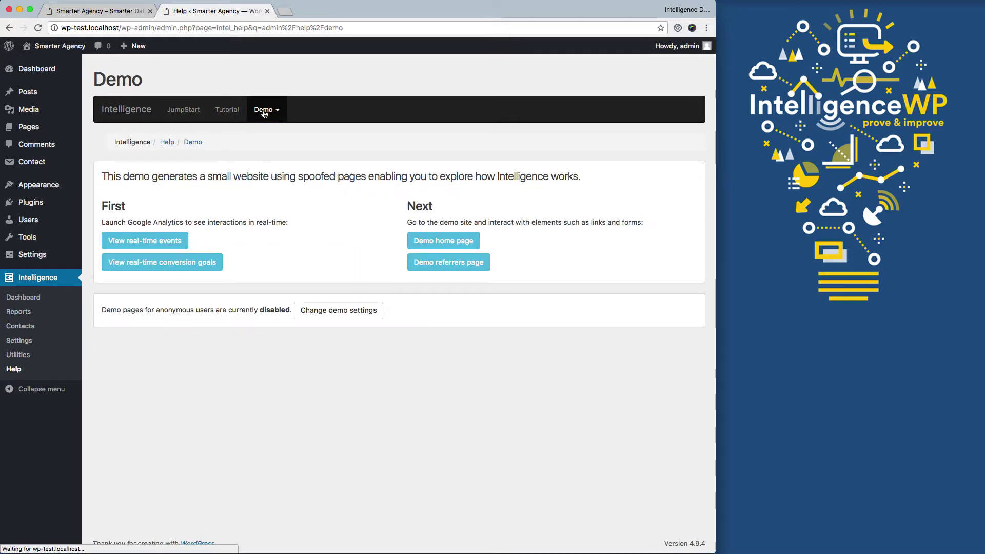
# - Open the Google Analytics real-time events in a new tab and check the Events and Conversions reports
pyautogui.rightClick(141, 240)
pyautogui.click(165, 245)
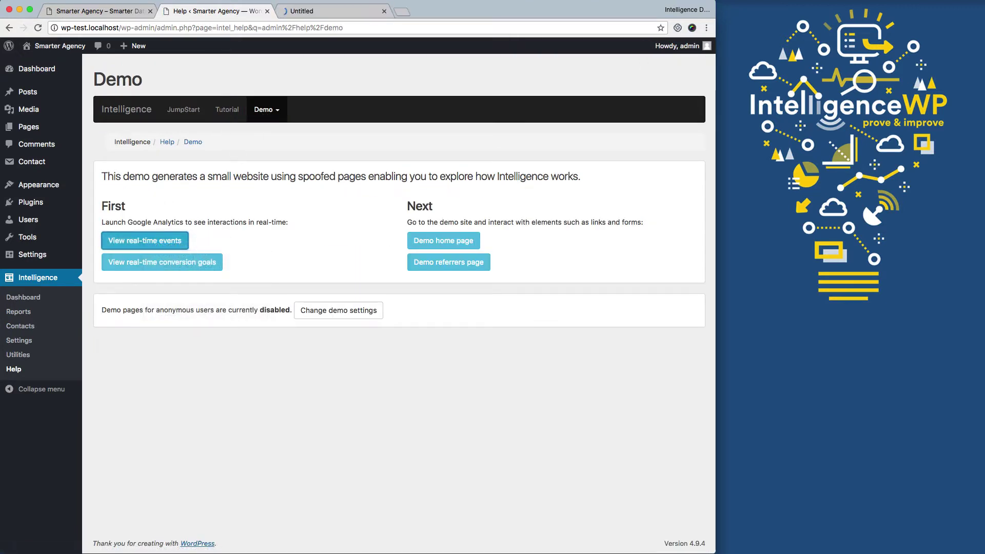
pyautogui.click(344, 12)
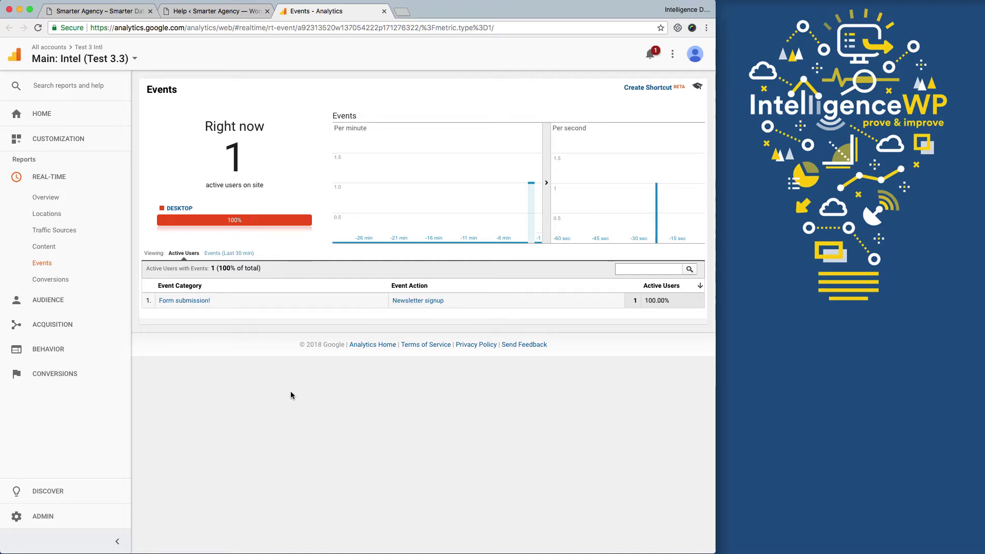
pyautogui.click(57, 280)
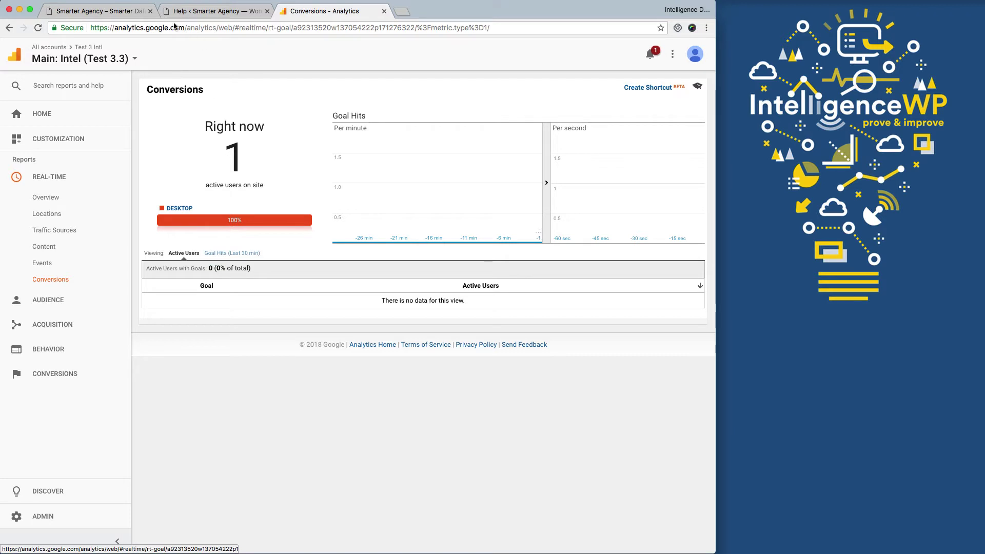
# - Return to the site tab and open the Newsletter signup contact form's Intelligence settings in the WordPress admin
pyautogui.click(115, 17)
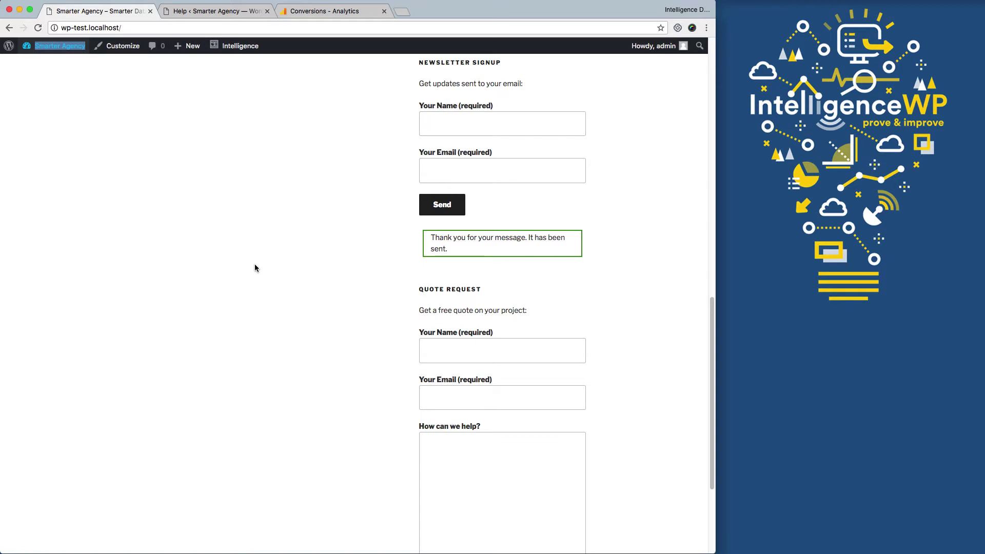
pyautogui.scroll(5, 255, 267)
pyautogui.click(55, 46)
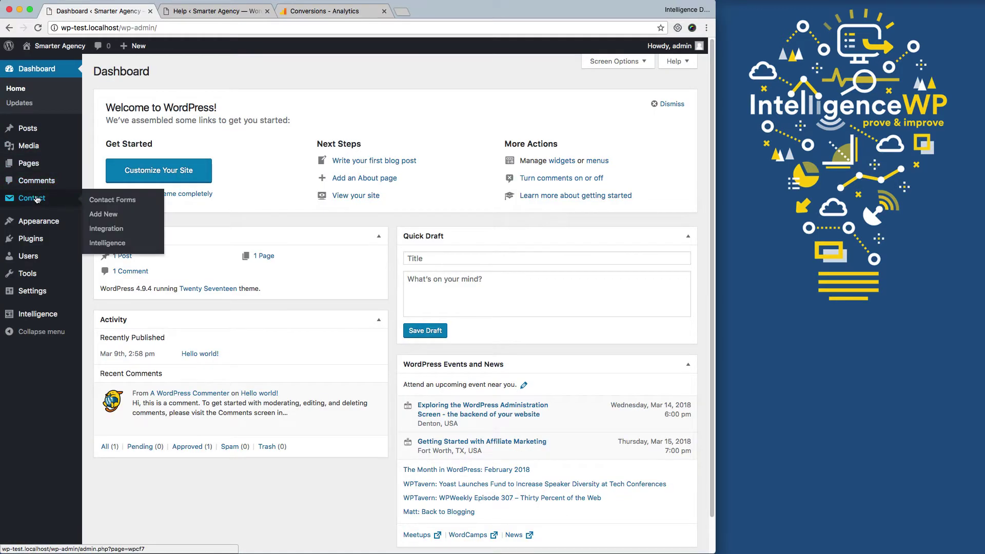
pyautogui.click(37, 200)
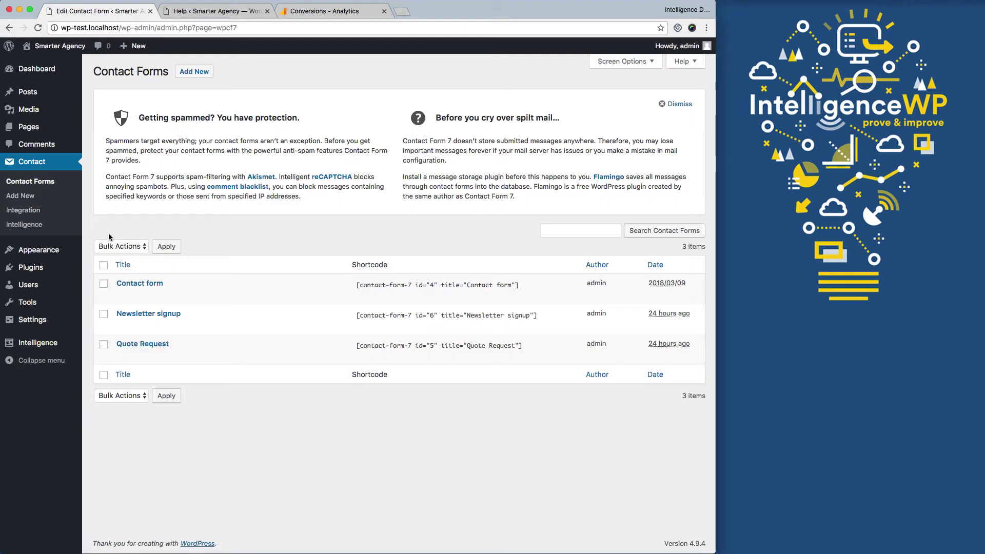
pyautogui.click(121, 317)
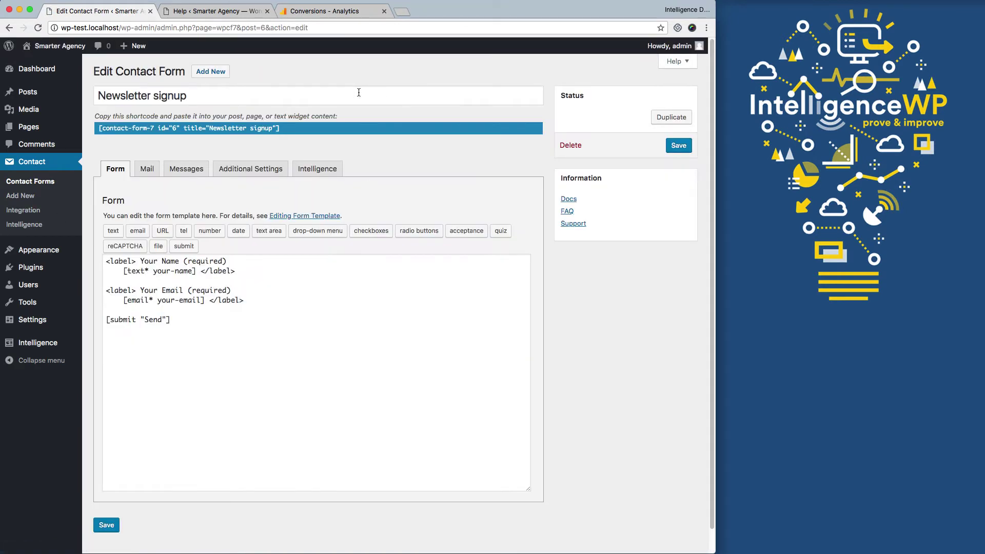
pyautogui.click(316, 169)
# - Check the submission event/goal options and add a new goal titled "Newsletter signup"
pyautogui.click(203, 259)
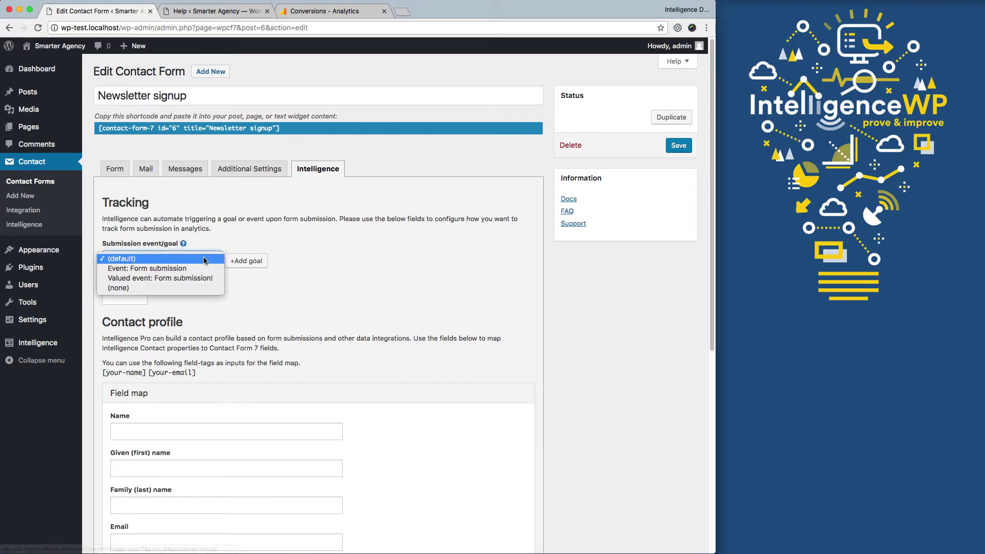
pyautogui.click(247, 263)
pyautogui.click(247, 261)
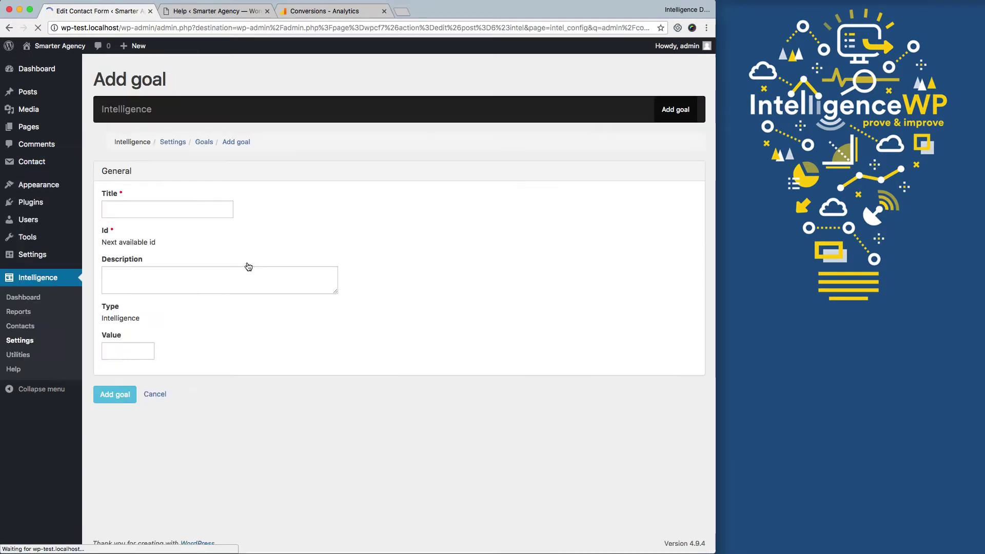
pyautogui.click(175, 211)
pyautogui.write('N')
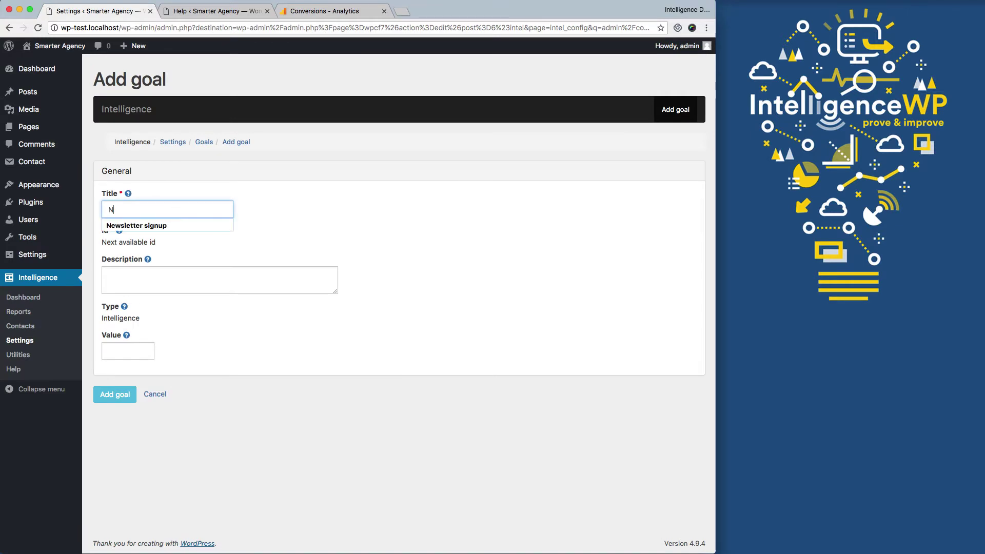
pyautogui.click(172, 223)
pyautogui.click(212, 281)
pyautogui.click(128, 394)
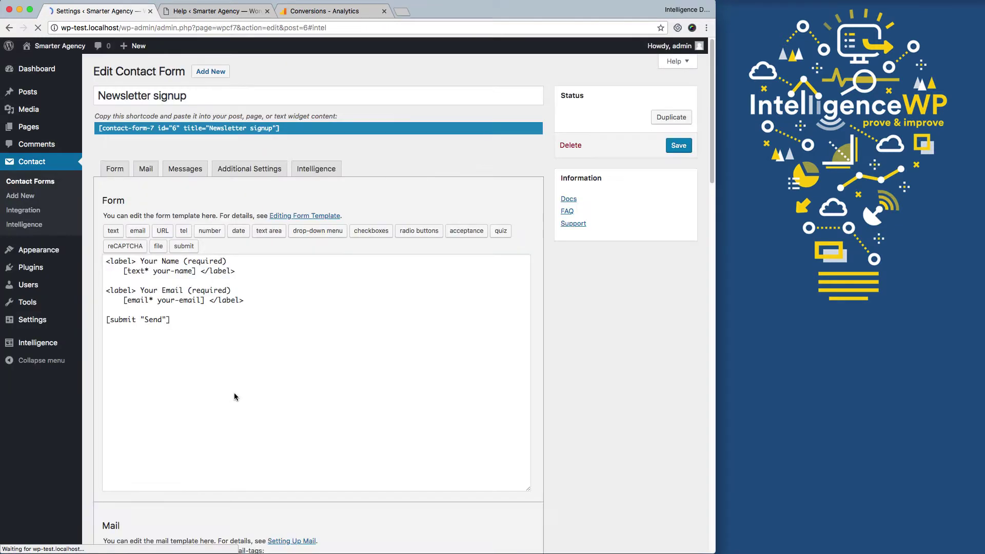
# - Set the Newsletter signup form's submission event/goal to "Goal: Newsletter signup" and save the form
pyautogui.click(330, 169)
pyautogui.click(197, 262)
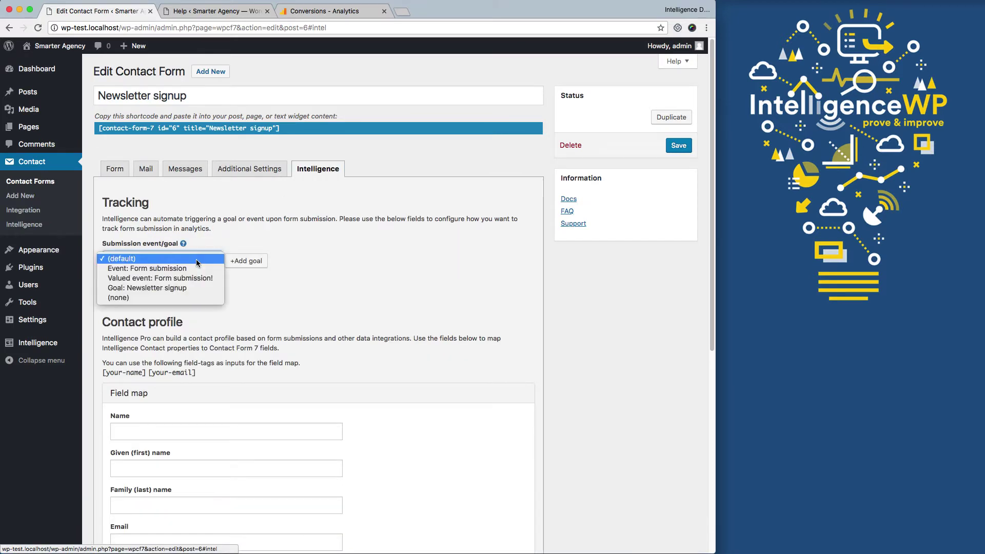
pyautogui.click(181, 288)
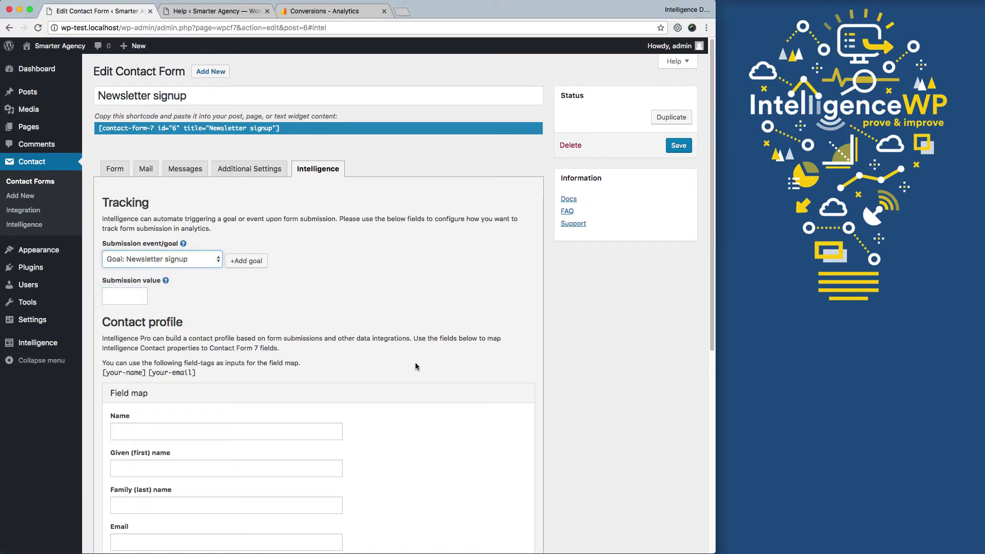
pyautogui.click(677, 149)
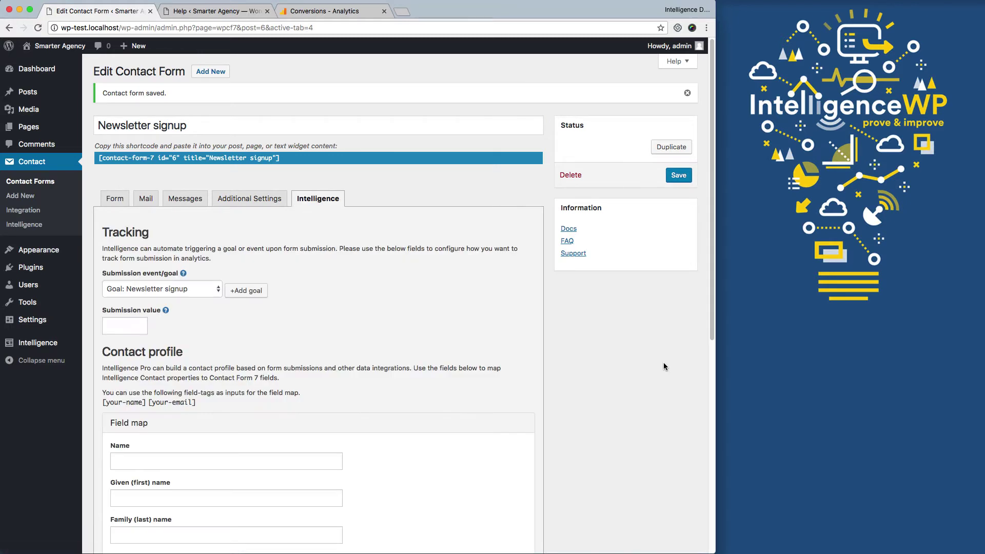
# - Add a goal titled "Sales inquiry" from the Quote Request contact form's Intelligence settings
pyautogui.click(46, 183)
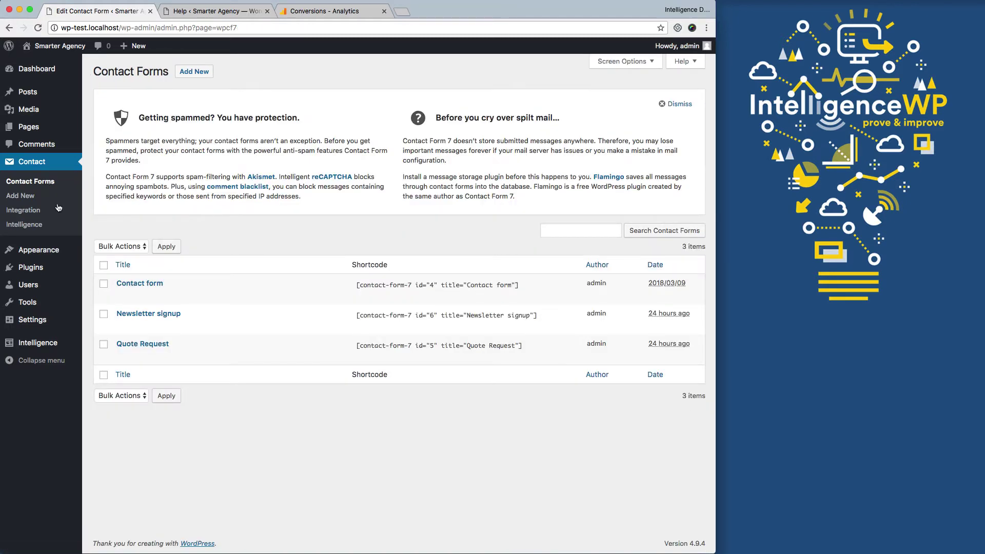
pyautogui.click(137, 345)
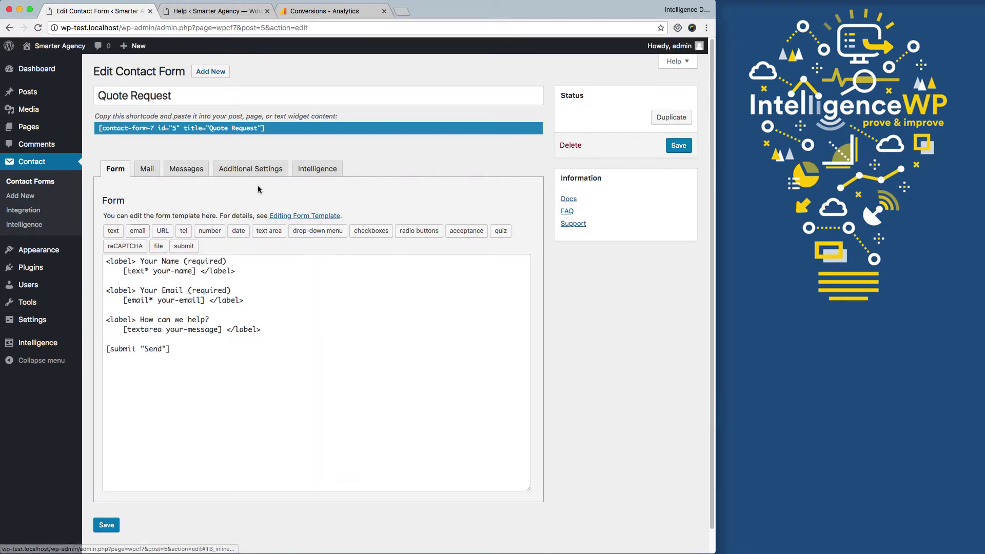
pyautogui.click(314, 171)
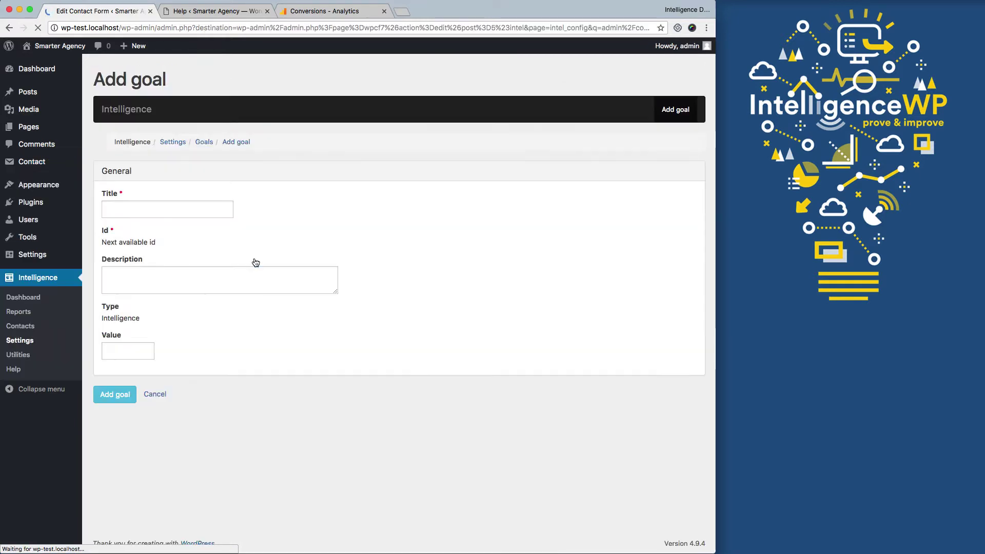
pyautogui.click(134, 210)
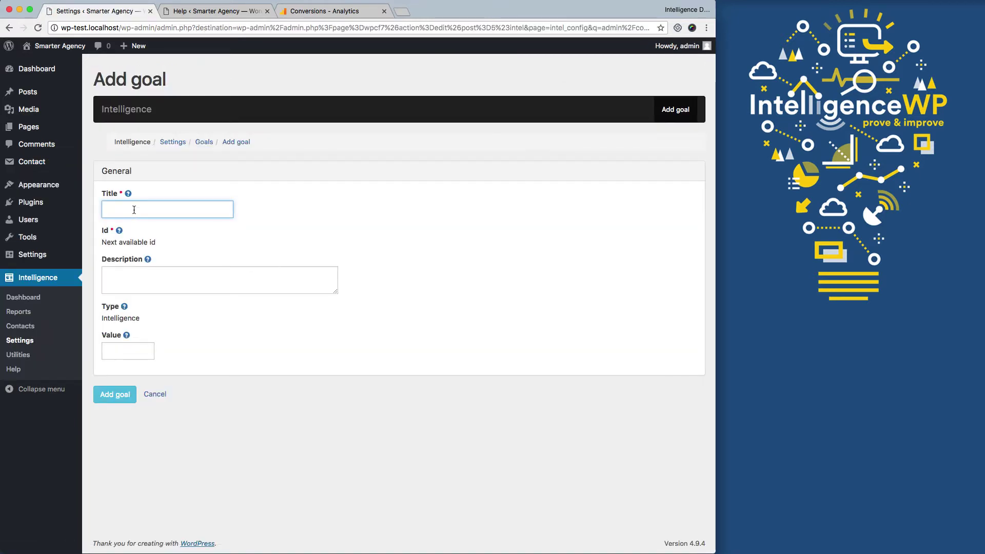
pyautogui.write('S')
pyautogui.press('Down')
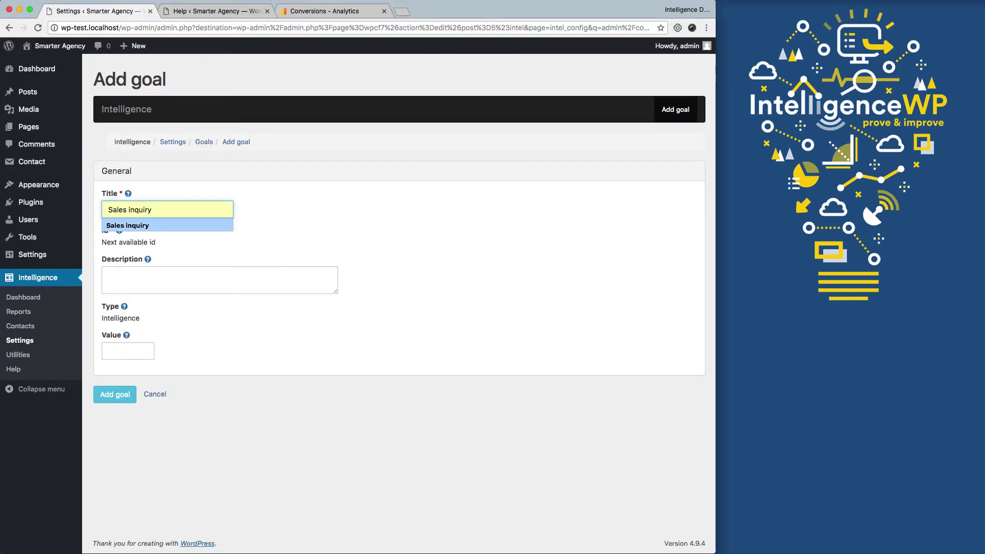
pyautogui.press('Tab')
pyautogui.click(235, 336)
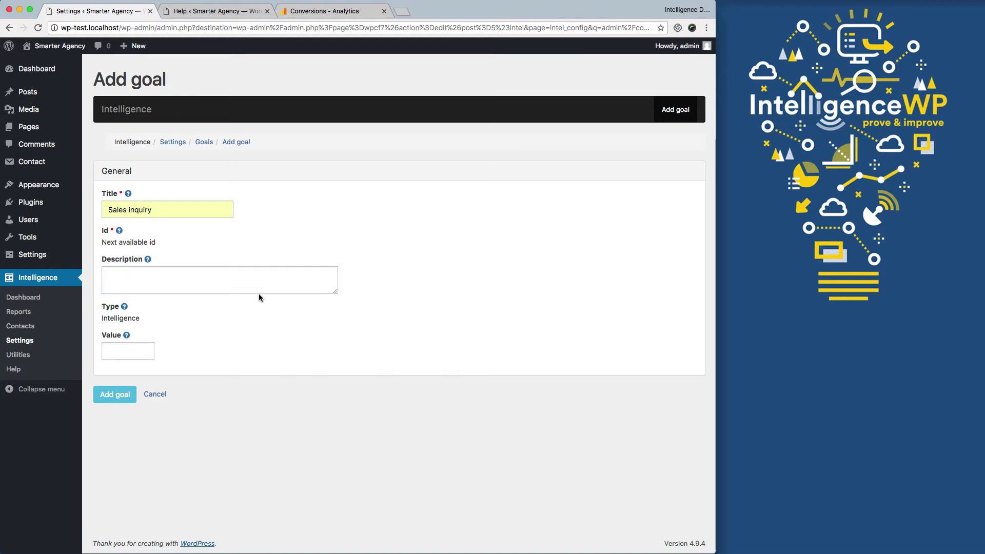
pyautogui.click(112, 396)
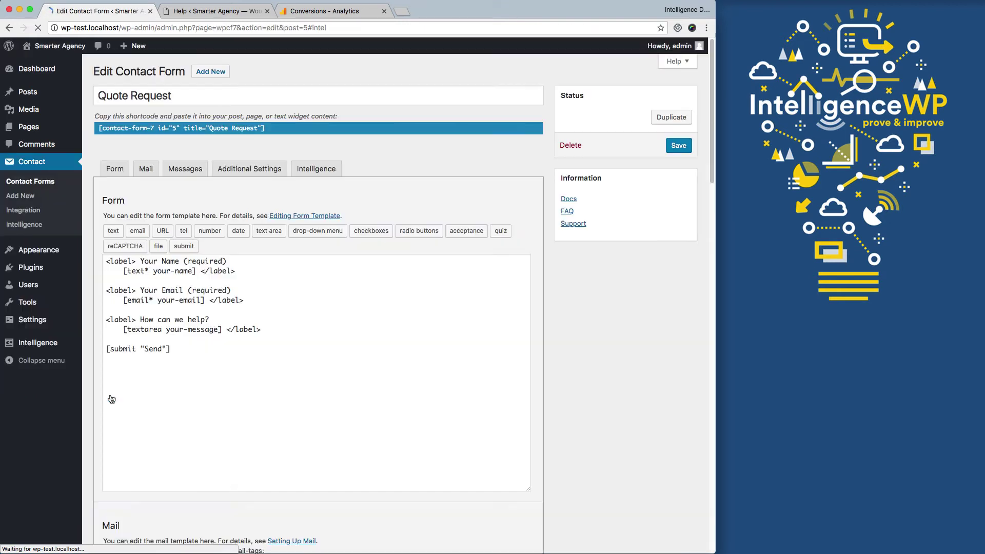
# - Set the Quote Request form's submission event/goal to "Goal: Sales inquiry" and save the form
pyautogui.click(316, 173)
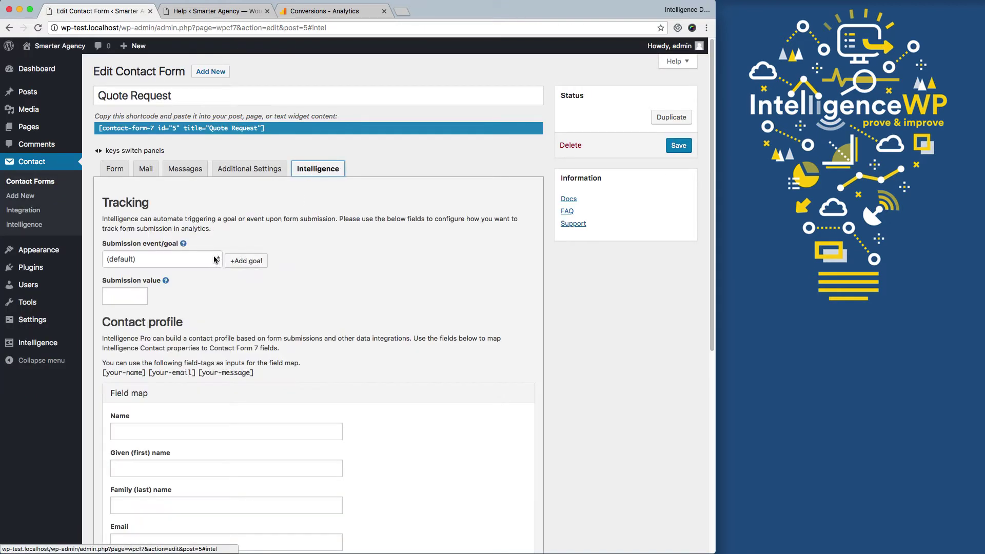
pyautogui.click(163, 259)
pyautogui.click(171, 299)
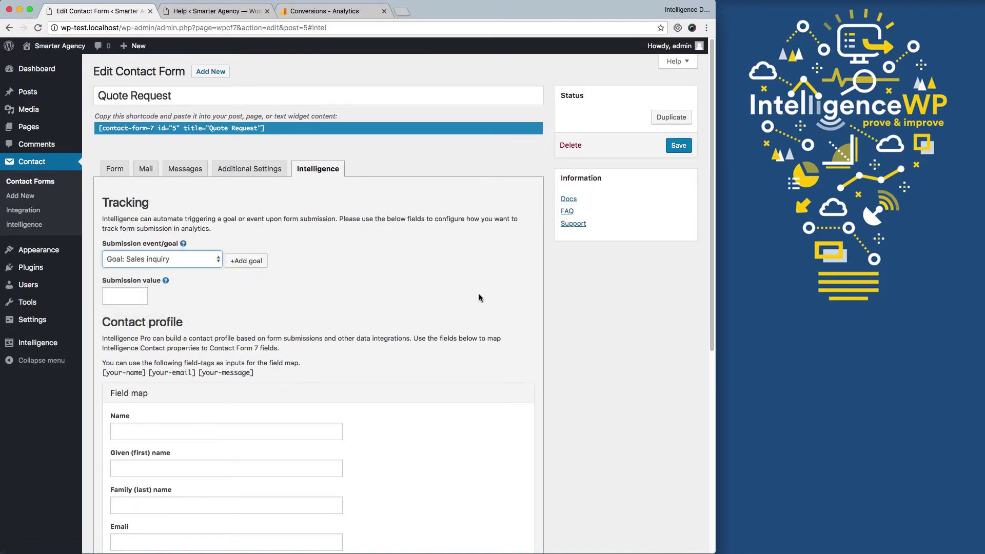
pyautogui.click(678, 148)
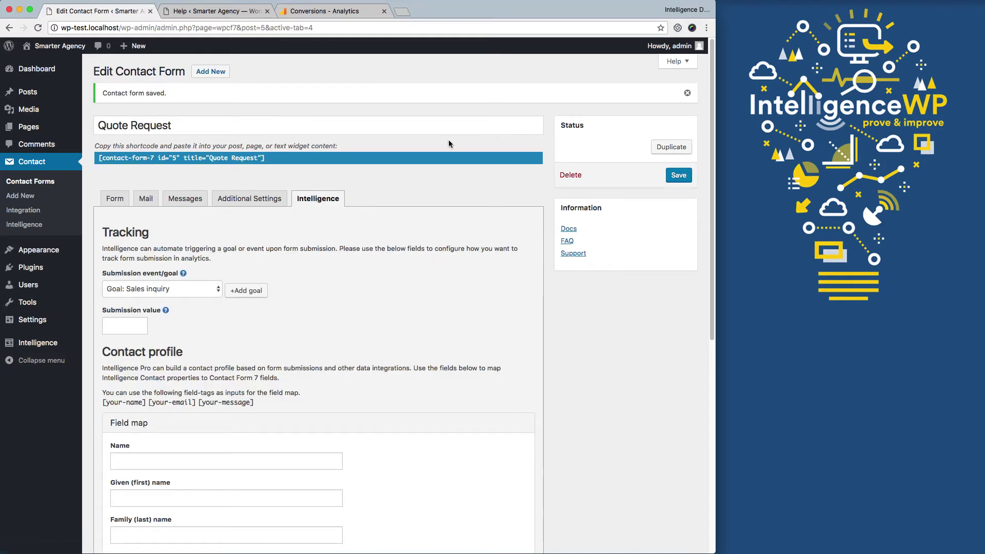
# - Switch to Google Analytics and reload the real-time Conversions report to check the goals
pyautogui.click(348, 10)
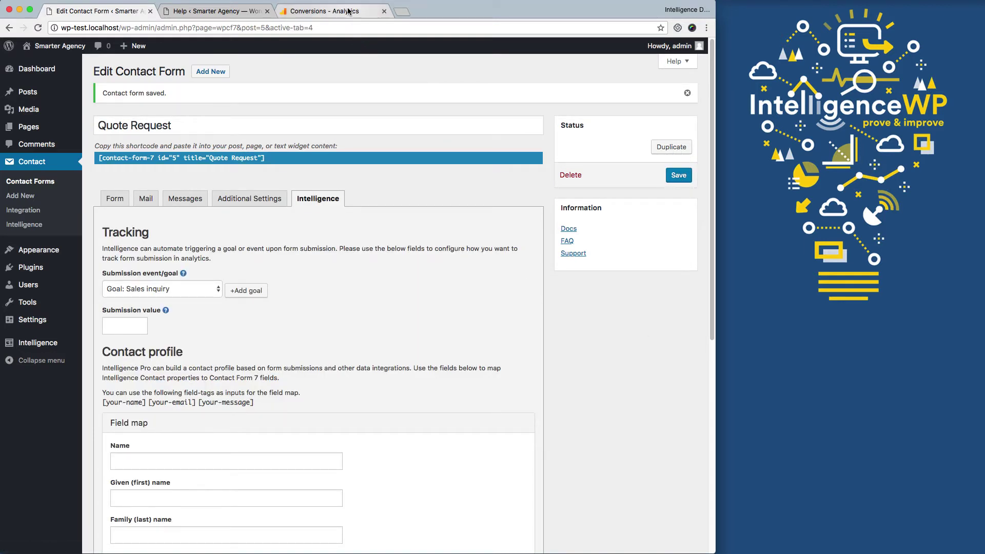
pyautogui.click(37, 28)
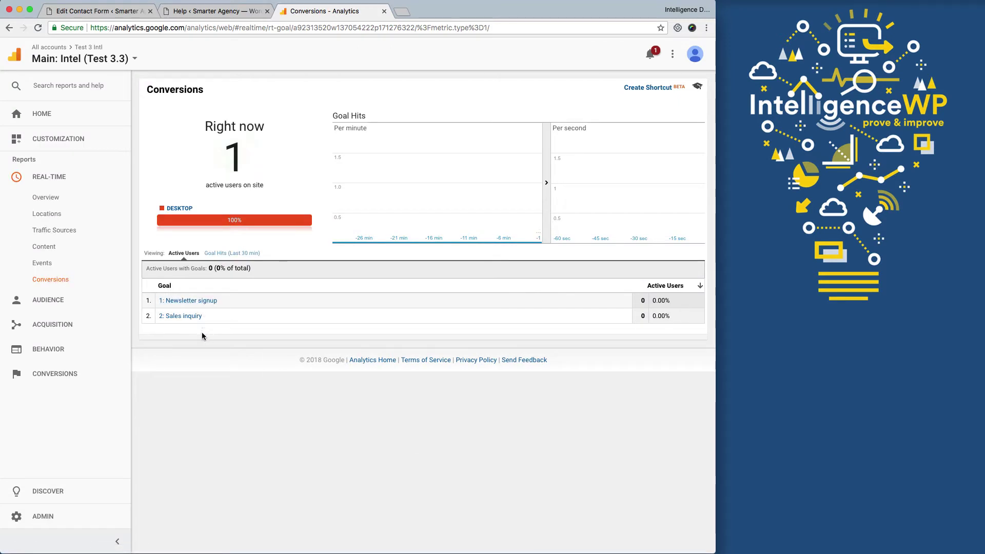
# - Switch to the WordPress site and visit its public home page to reach the Newsletter Signup form
pyautogui.click(203, 13)
pyautogui.click(46, 49)
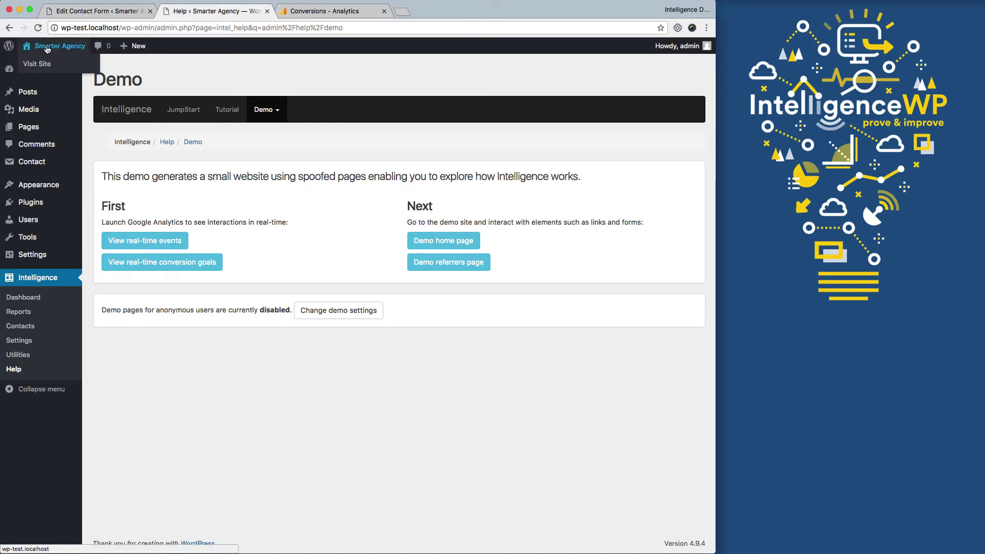
pyautogui.scroll(-8, 675, 408)
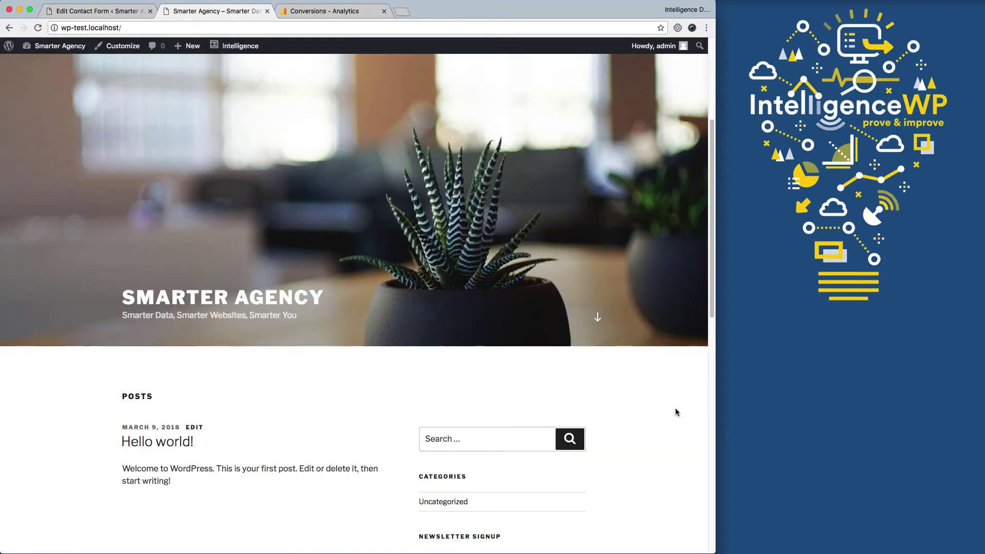
pyautogui.scroll(-1, 519, 379)
# - Submit the Newsletter Signup form with the tester's name and email, and return to the real-time Conversions report
pyautogui.click(476, 363)
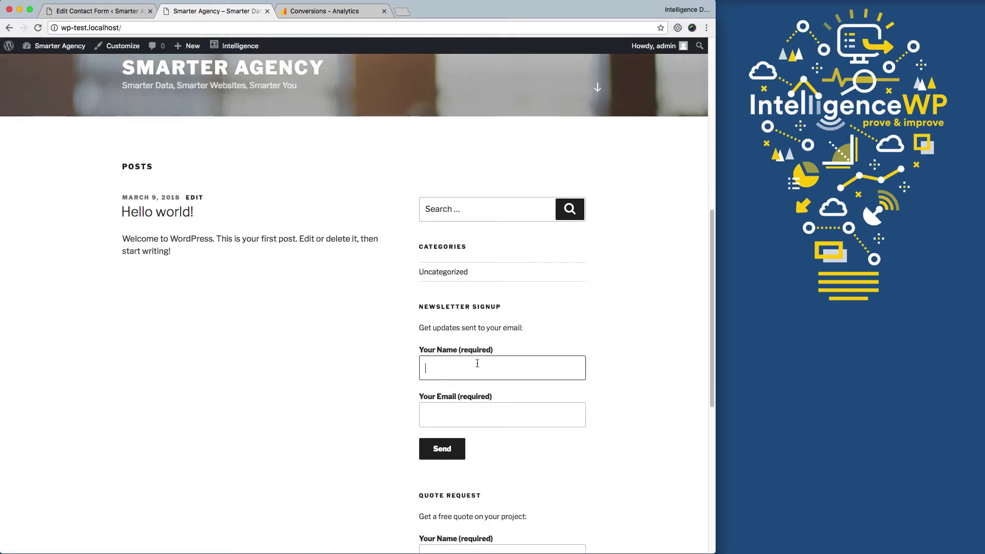
pyautogui.write('Ab')
pyautogui.press('Down')
pyautogui.press('Return')
pyautogui.press('Tab')
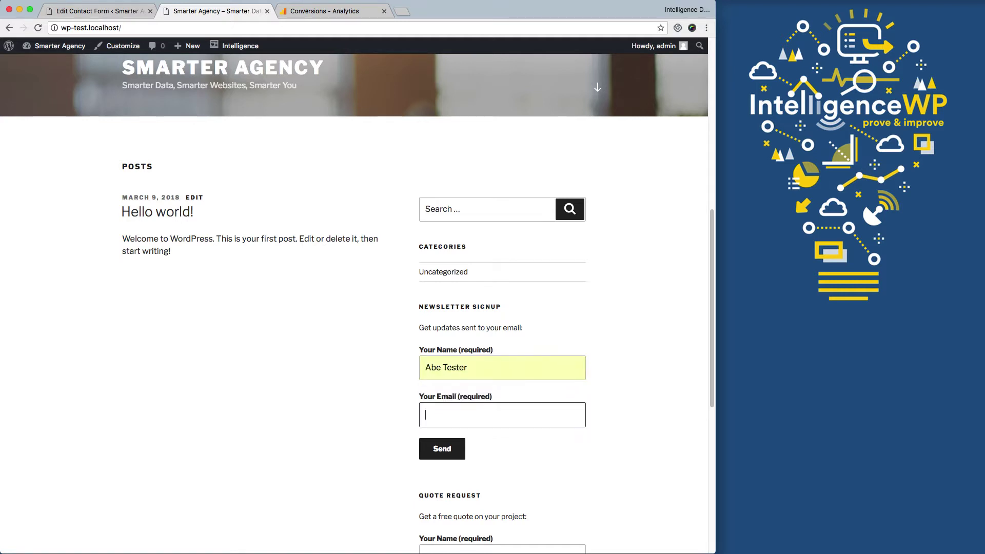
pyautogui.write('a')
pyautogui.press('Down')
pyautogui.press('Return')
pyautogui.press('Tab')
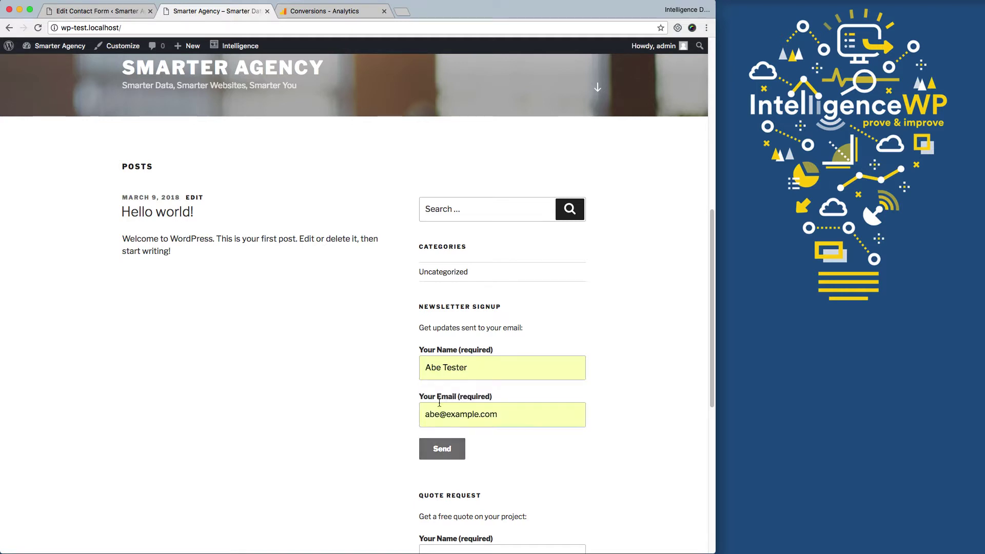
pyautogui.click(445, 448)
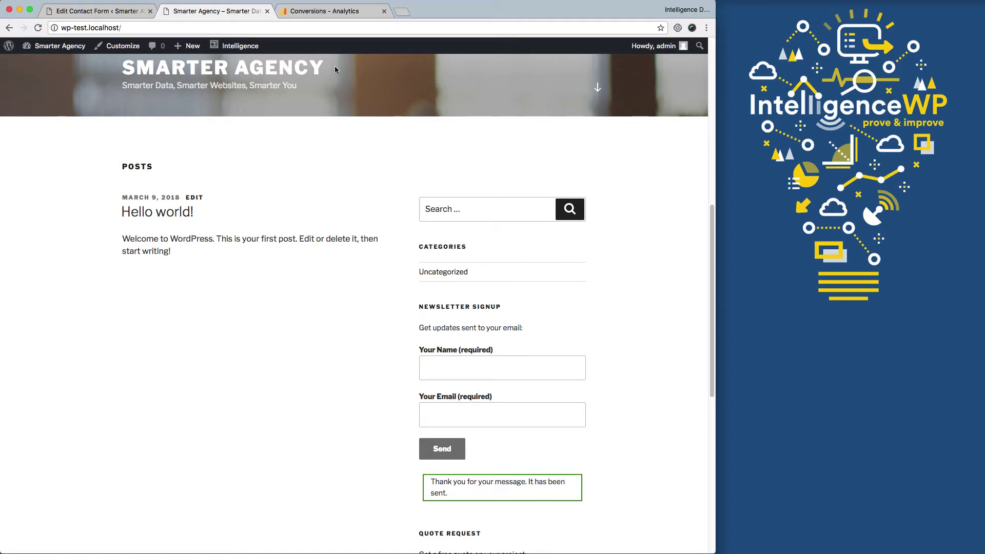
pyautogui.click(324, 11)
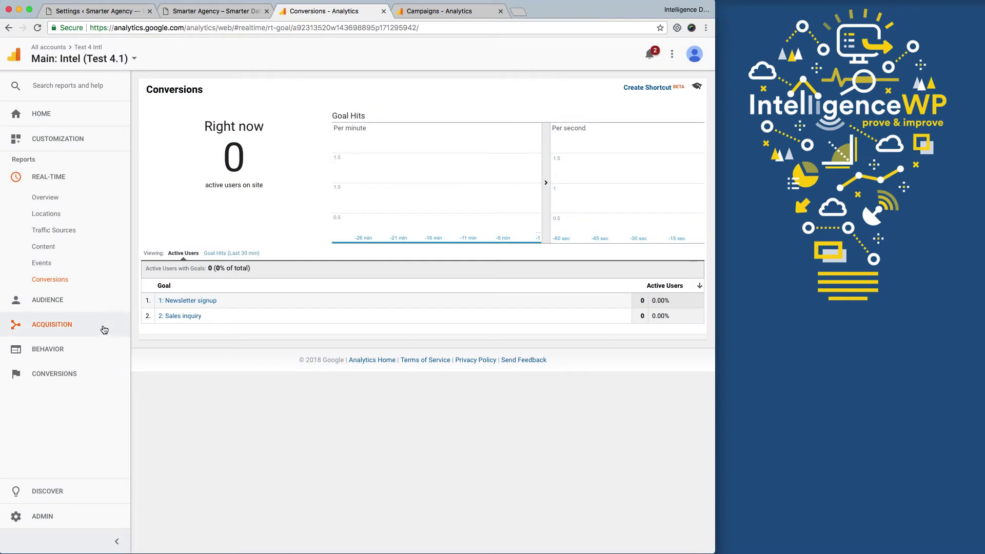
# - Open the Landing Pages report from the Behavior site content reports
pyautogui.click(58, 353)
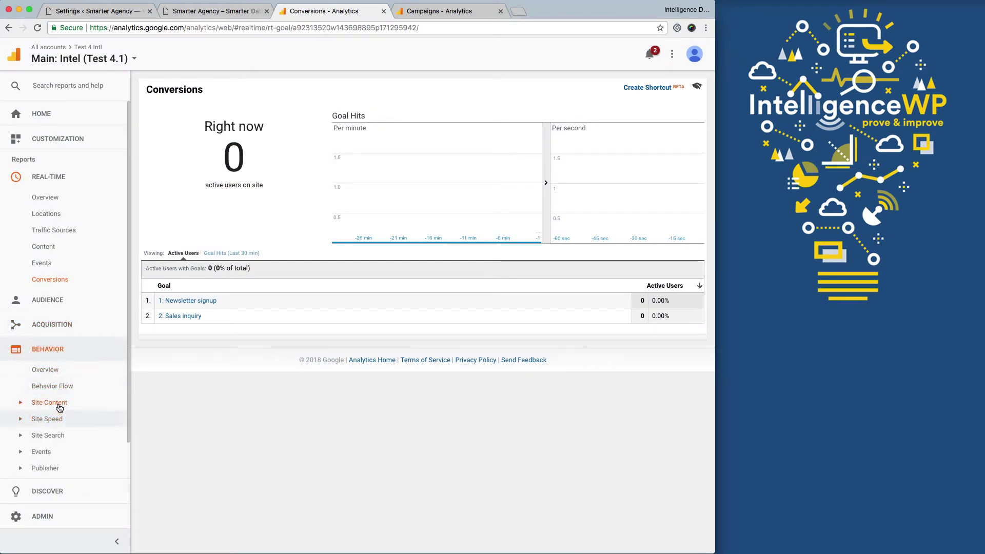
pyautogui.click(59, 406)
pyautogui.click(54, 356)
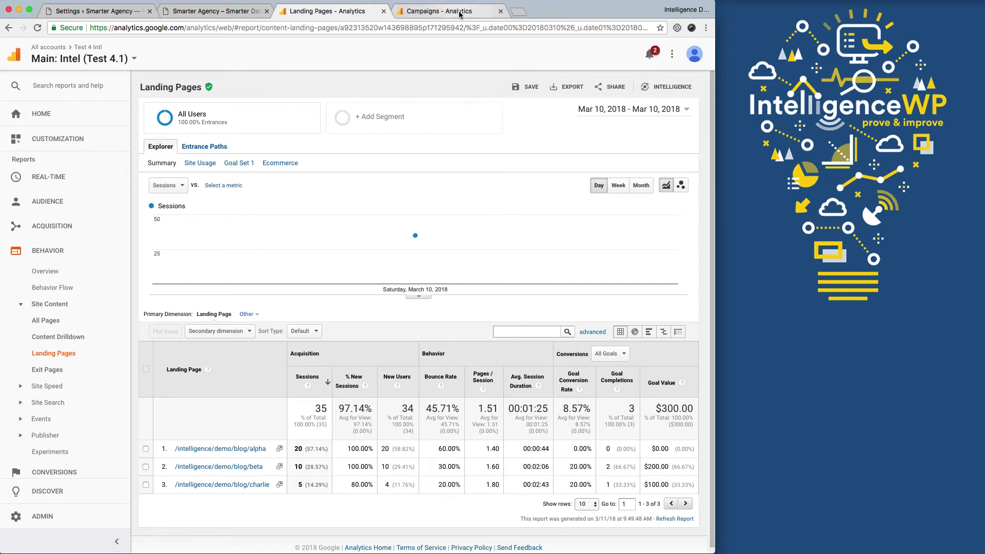
# - View the Campaigns report by keyword and browse the Audience behavior reports
pyautogui.click(441, 10)
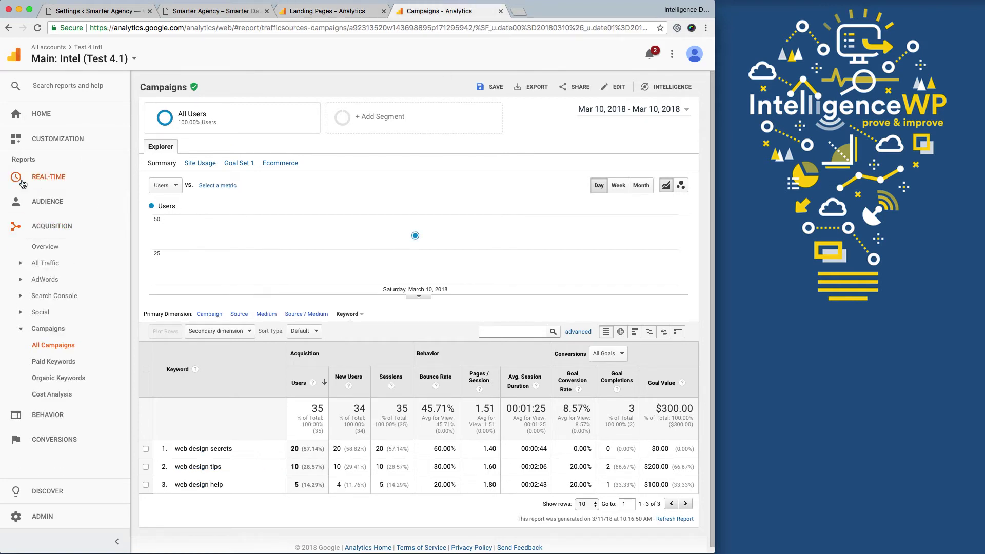
pyautogui.click(44, 201)
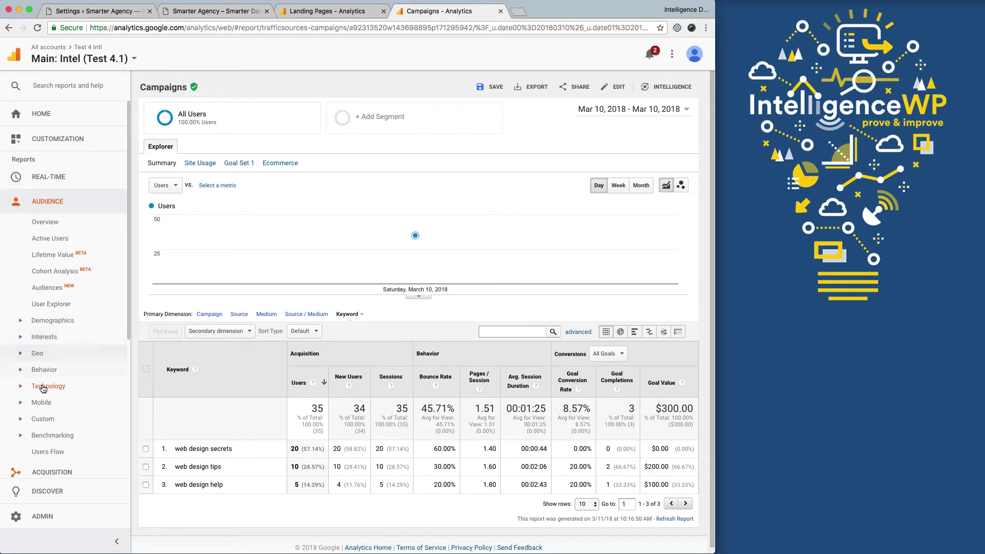
pyautogui.click(39, 369)
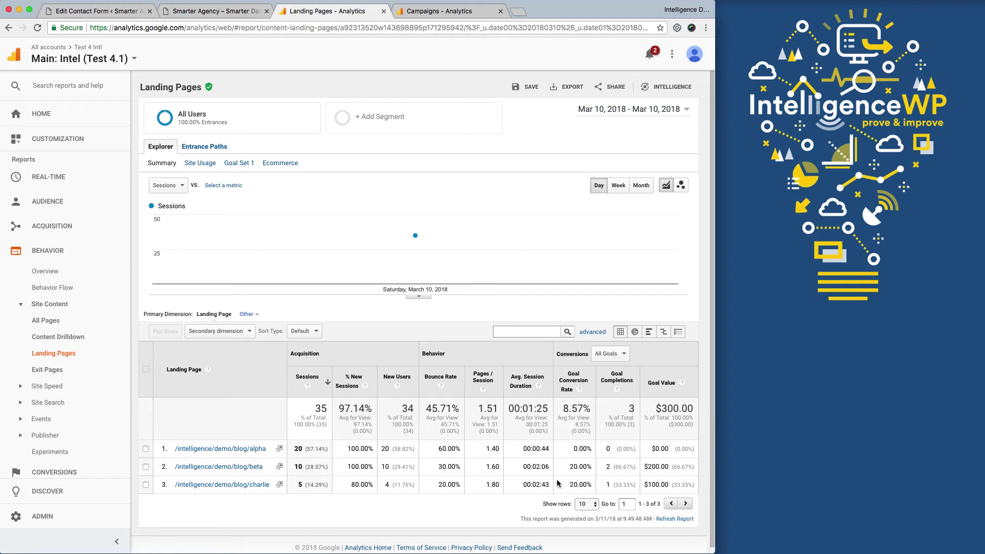
# - Show the Landing Pages conversions for Goal 1: Newsletter signup and for Goal 2: Sales inquiry
pyautogui.click(617, 353)
pyautogui.click(620, 391)
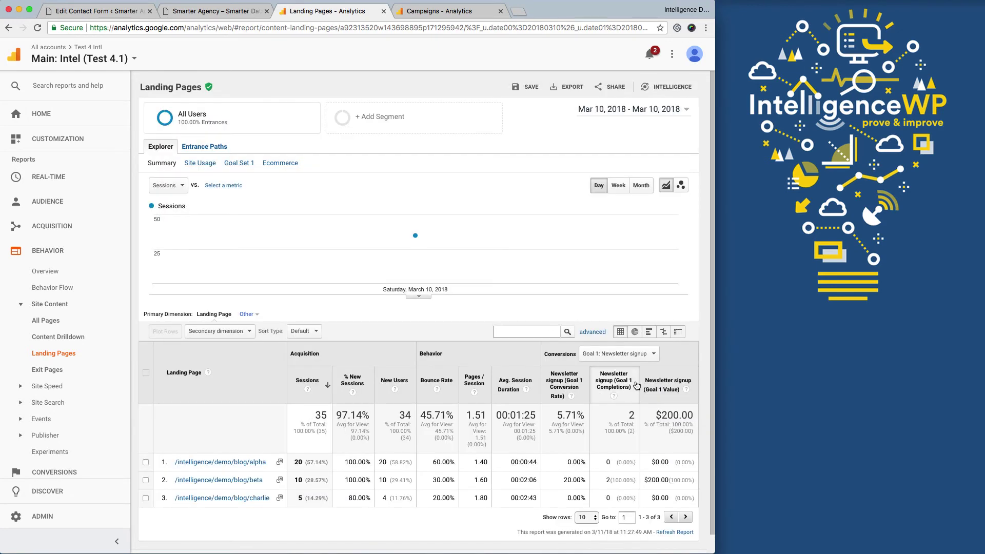
pyautogui.click(620, 354)
pyautogui.click(629, 400)
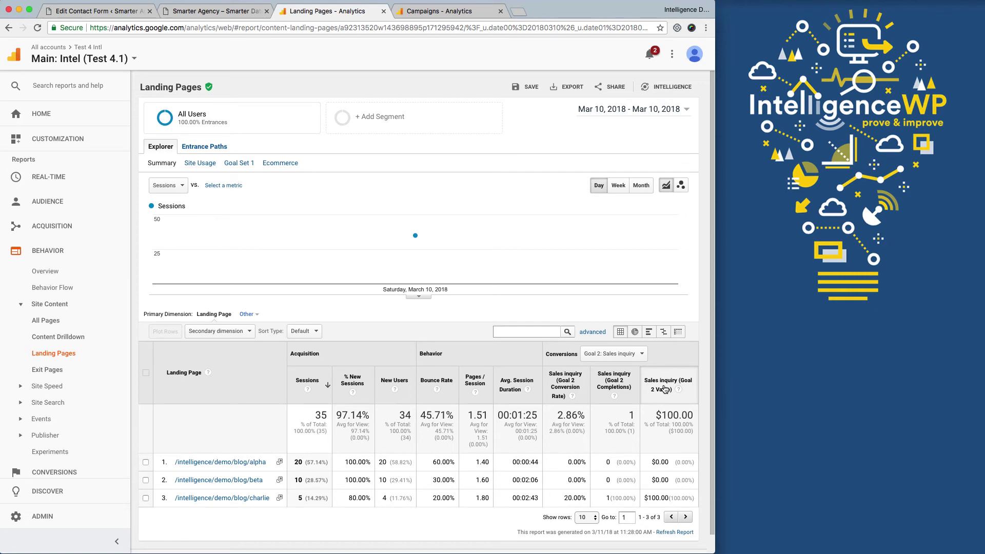
# - Check the Quote Request form's Intelligence tracking settings in WordPress and open the Intelligence plugin's Scoring settings
pyautogui.click(106, 13)
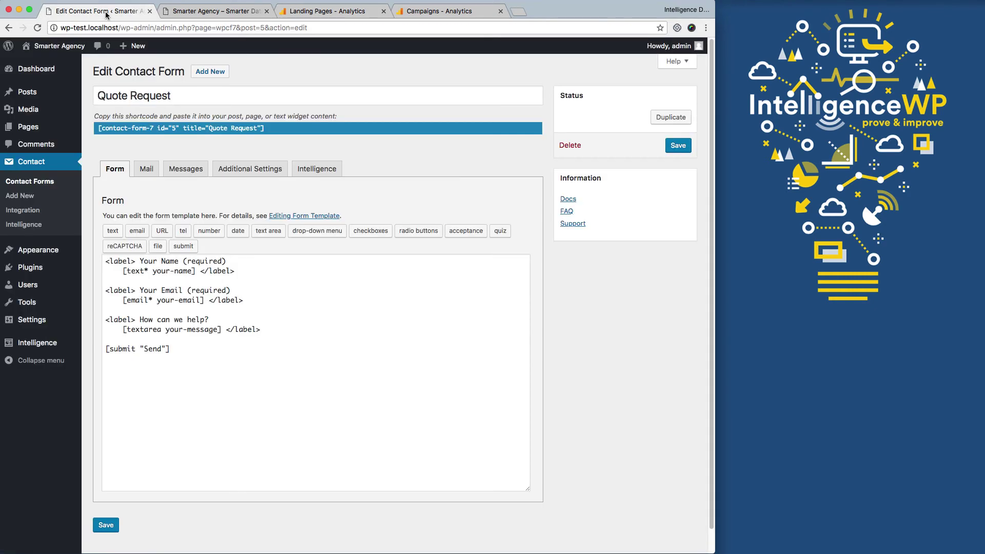
pyautogui.click(317, 170)
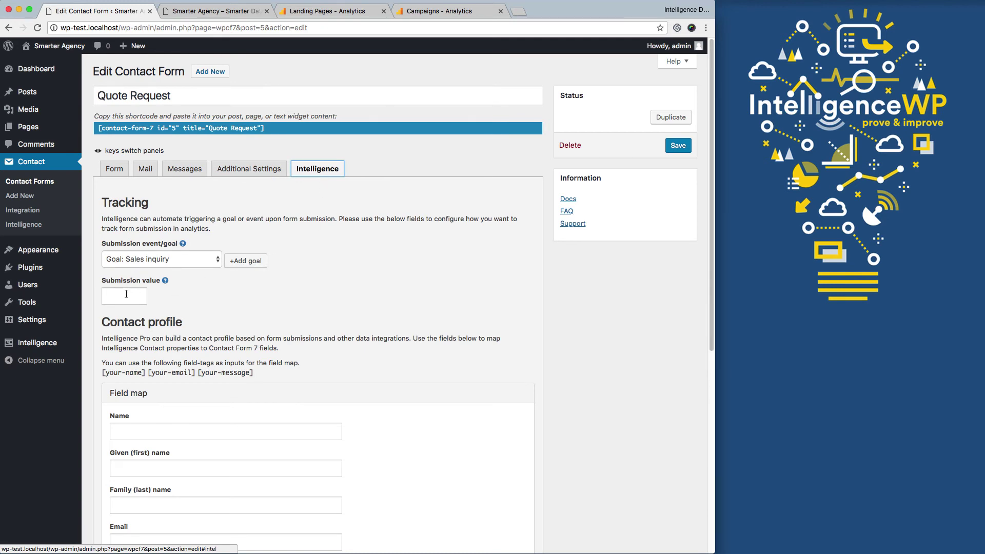
pyautogui.moveTo(23, 321)
pyautogui.moveTo(37, 343)
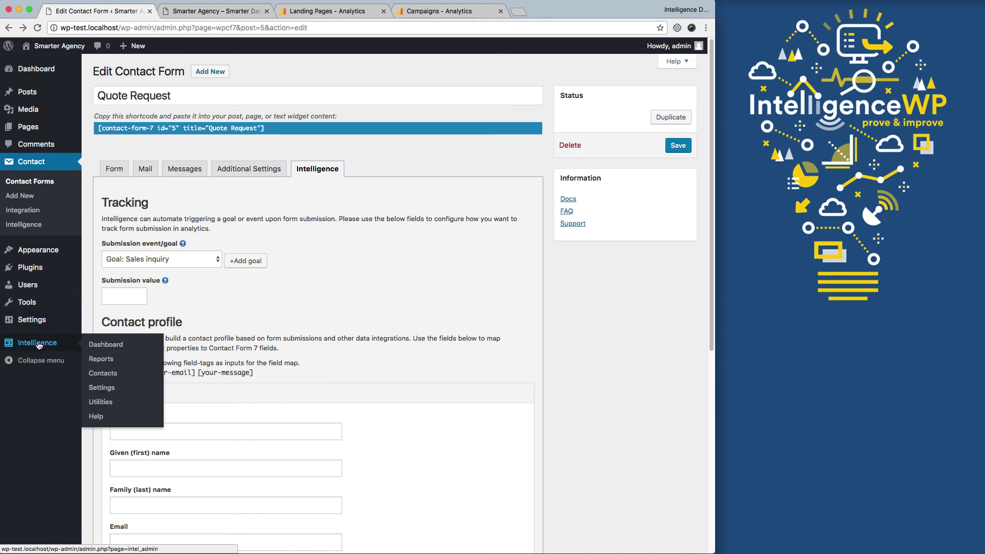
pyautogui.click(105, 390)
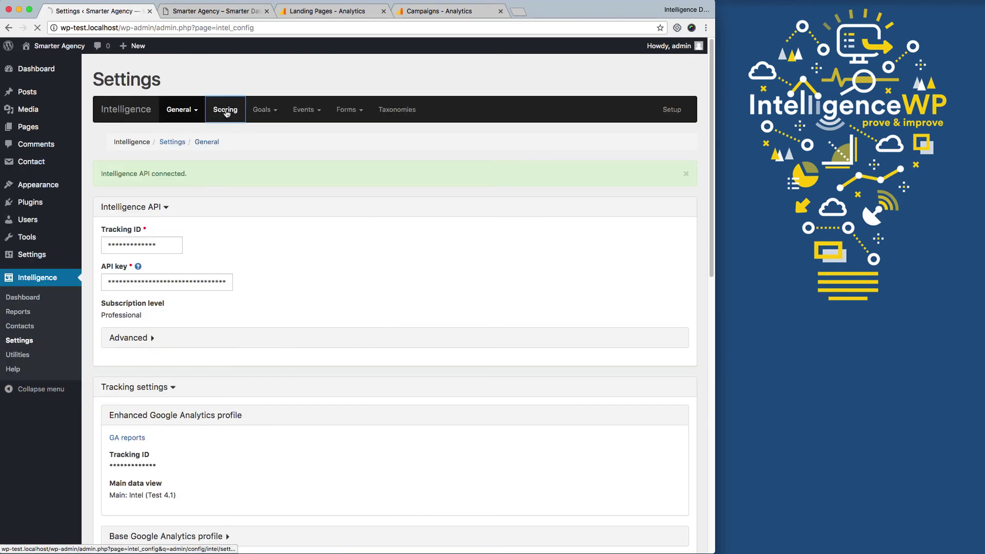
pyautogui.click(226, 113)
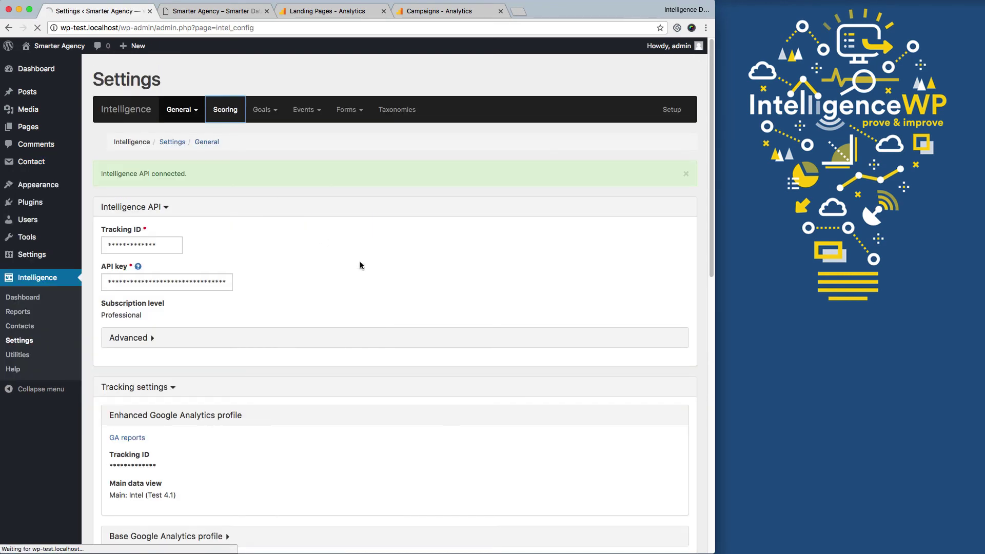
# - Set the goal scores to 400 for Sales inquiry and 50 for Newsletter signup, and update the settings
pyautogui.scroll(-5, 143, 255)
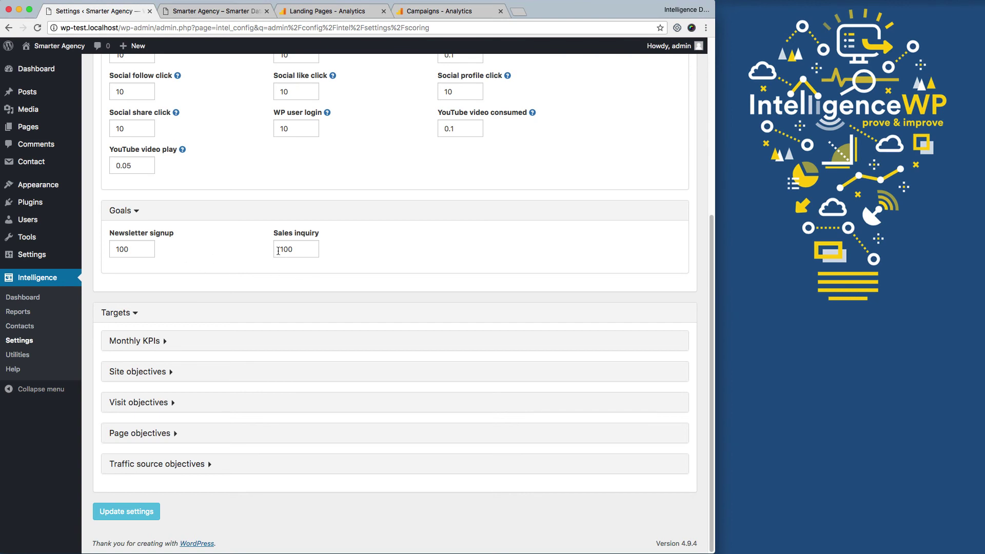
pyautogui.moveTo(295, 251); pyautogui.dragTo(275, 251)
pyautogui.write('400')
pyautogui.click(195, 251)
pyautogui.moveTo(131, 249); pyautogui.dragTo(108, 249)
pyautogui.write('50')
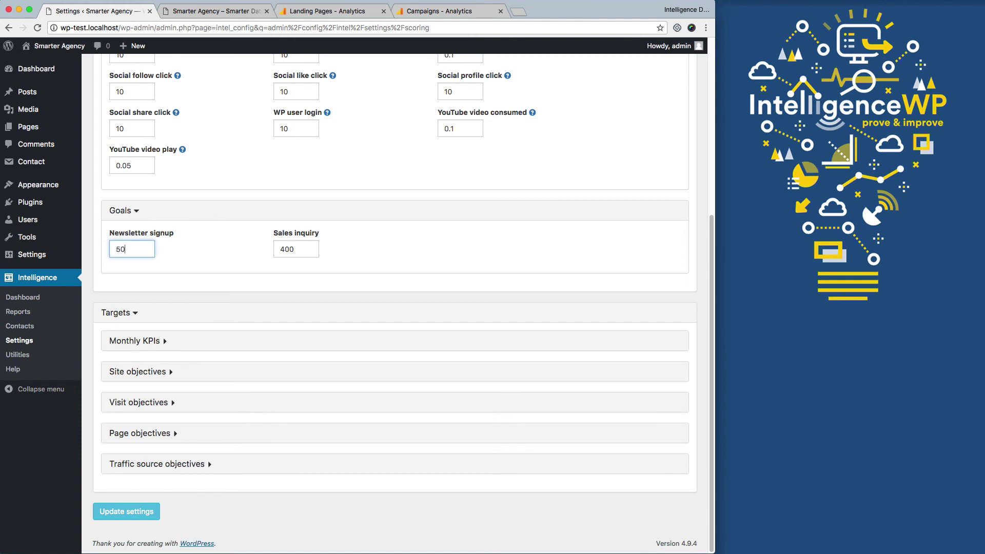
pyautogui.click(198, 280)
pyautogui.click(137, 517)
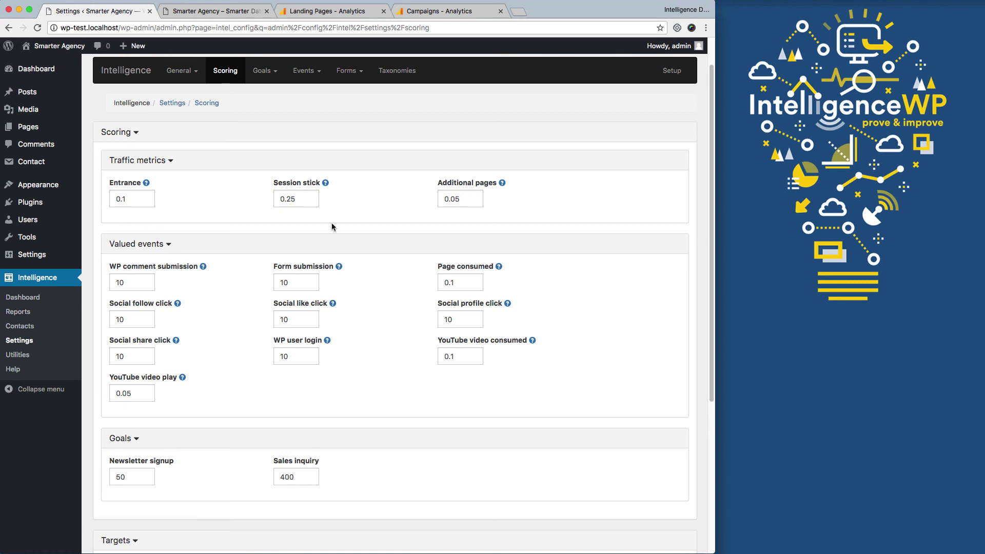
# - Set the Google Analytics Landing Pages report's date range to Mar 11, 2018 and sort the pages by Goal Value
pyautogui.click(345, 12)
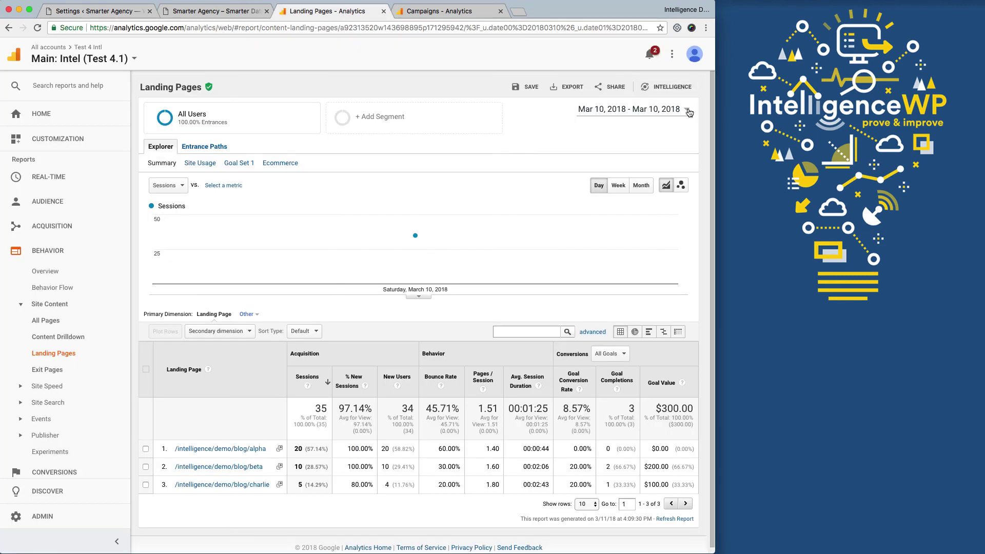
pyautogui.click(661, 109)
pyautogui.click(496, 158)
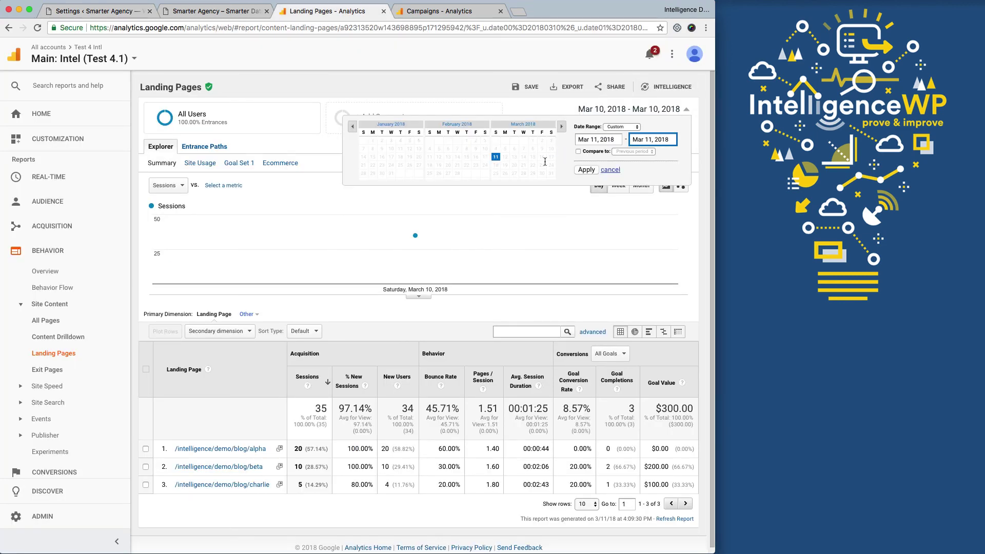
pyautogui.click(587, 170)
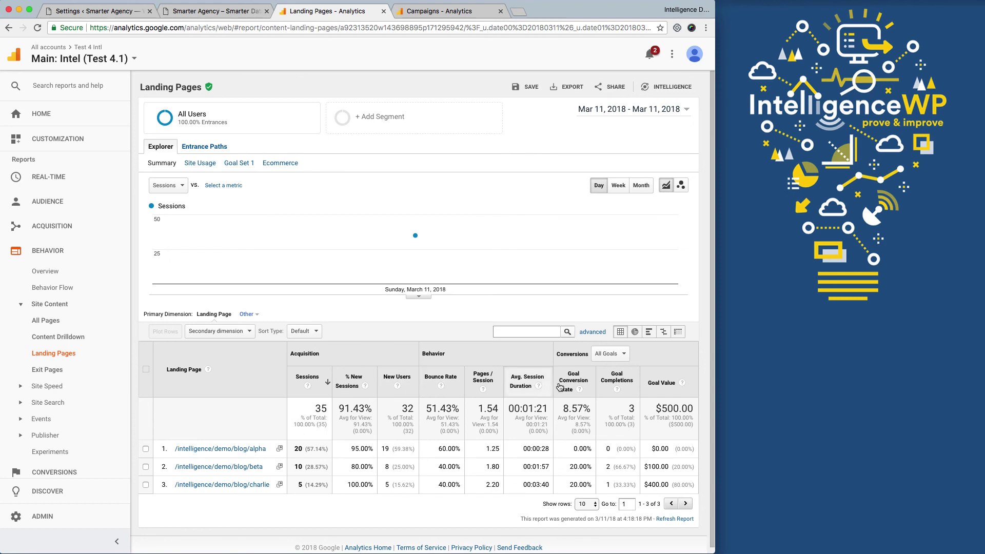
pyautogui.click(657, 384)
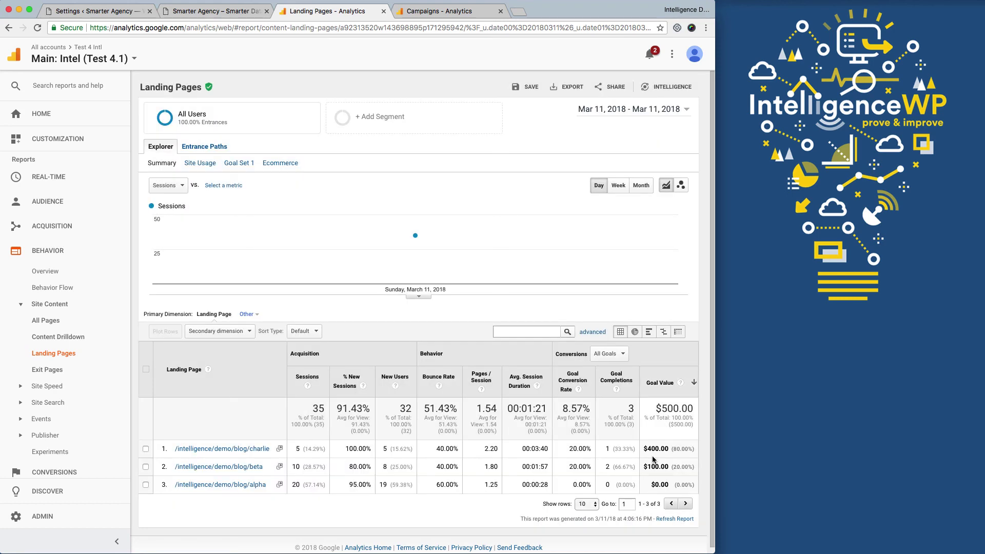